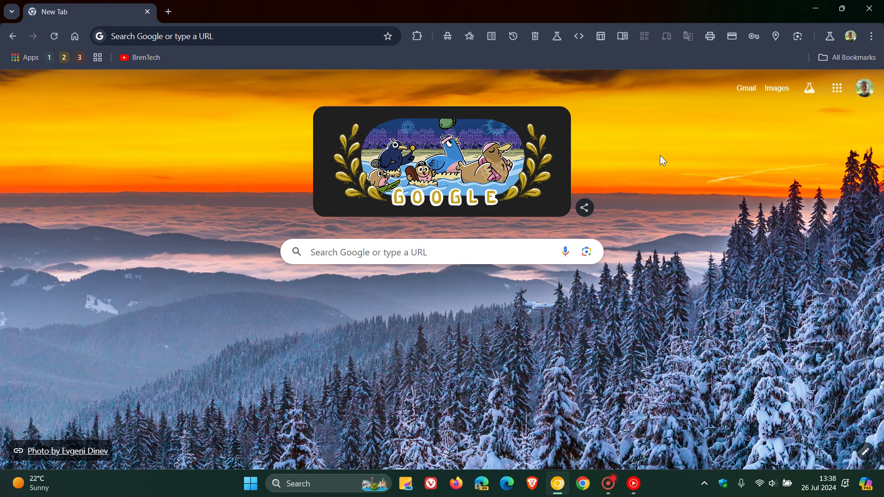
# - Go to chrome://flags and search the experiments for 'compact'
pyautogui.hotkey('ctrl', 'l')
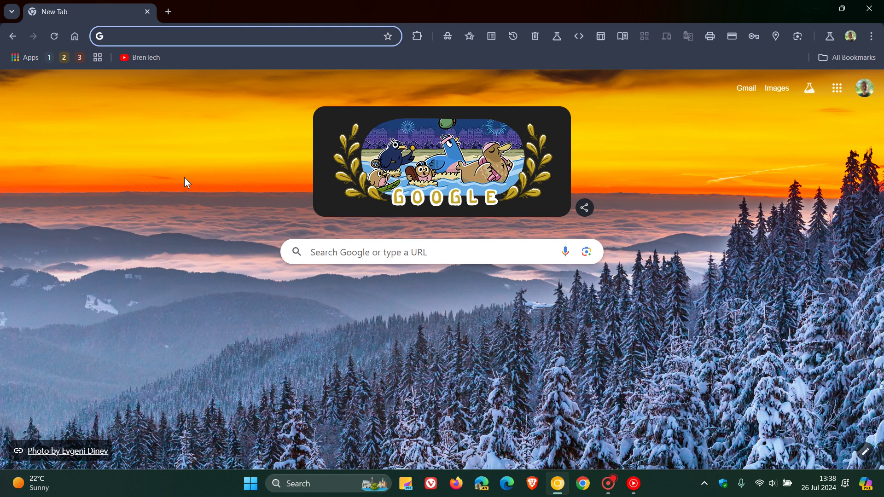
pyautogui.write('cf')
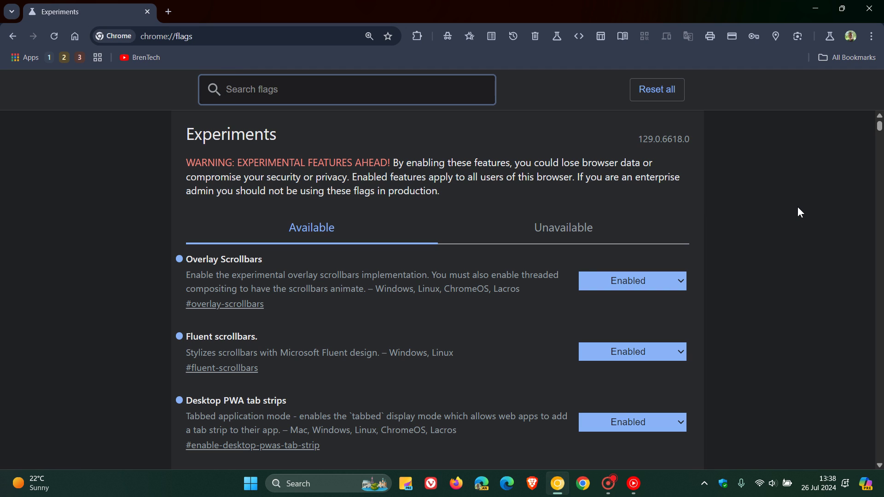
pyautogui.write('com')
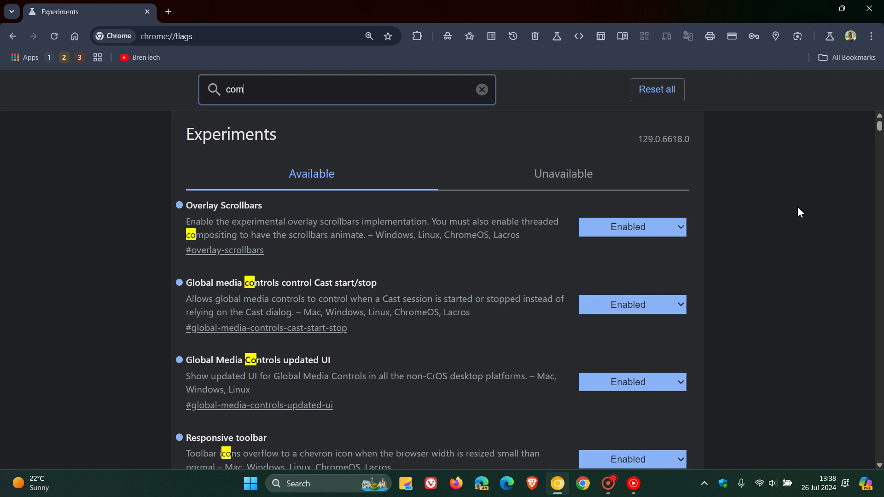
pyautogui.write('pa')
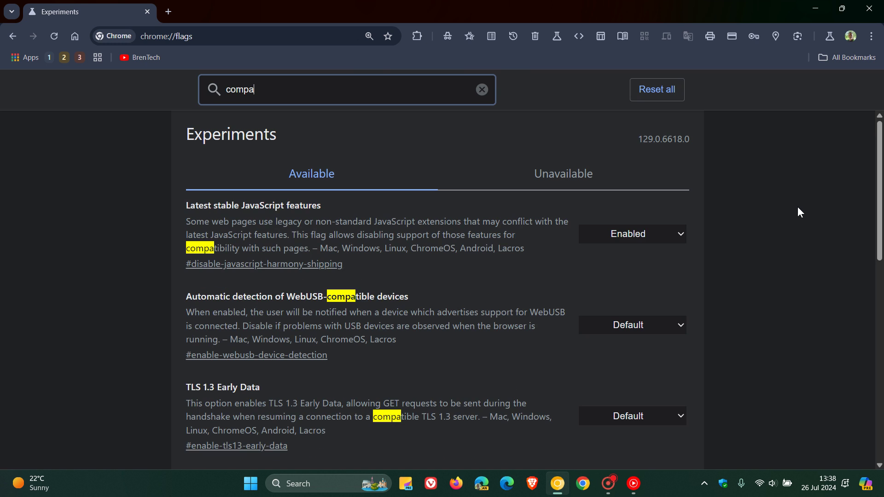
pyautogui.write('ct')
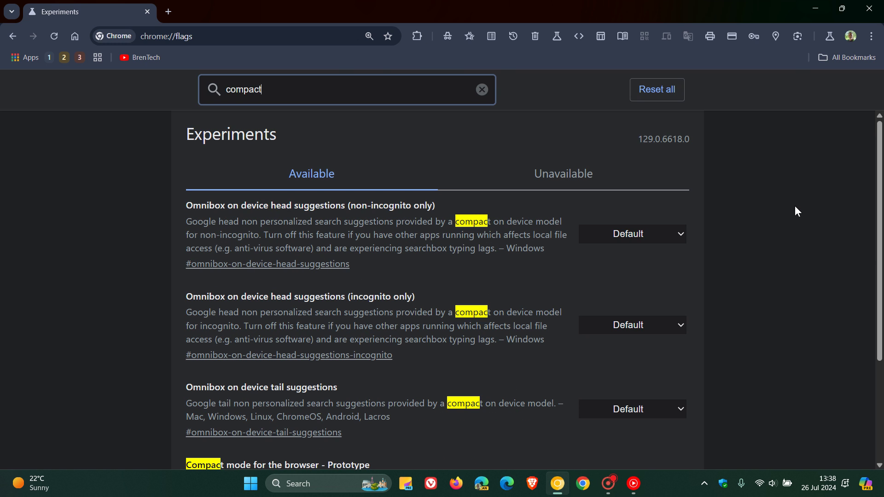
pyautogui.scroll(-3, 776, 299)
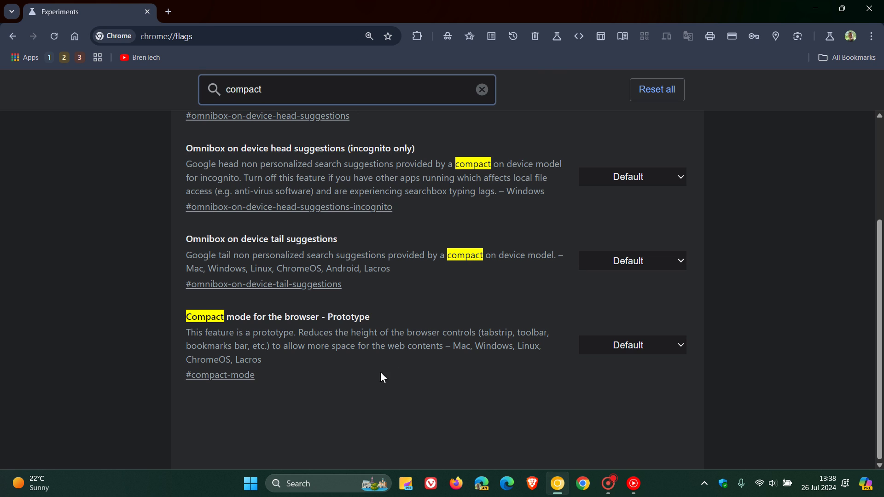
# - Set 'Compact mode for the browser' to Enabled and relaunch Chrome Canary
pyautogui.click(639, 348)
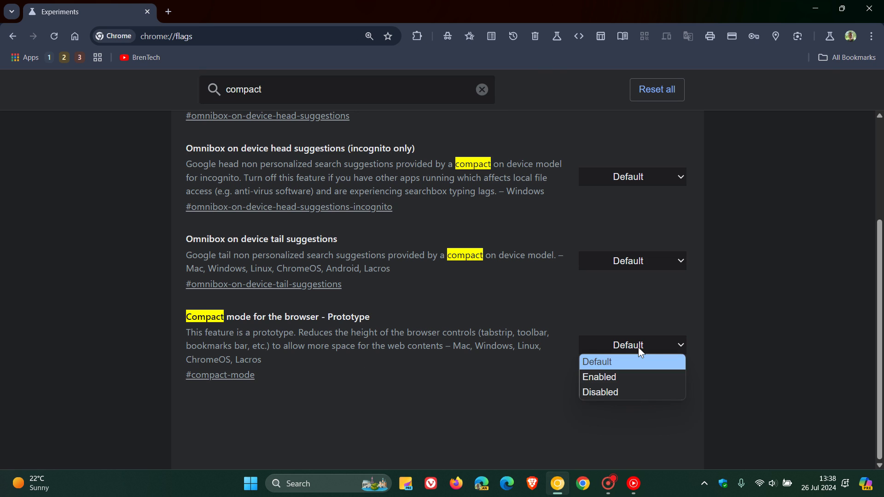
pyautogui.click(649, 378)
pyautogui.click(813, 449)
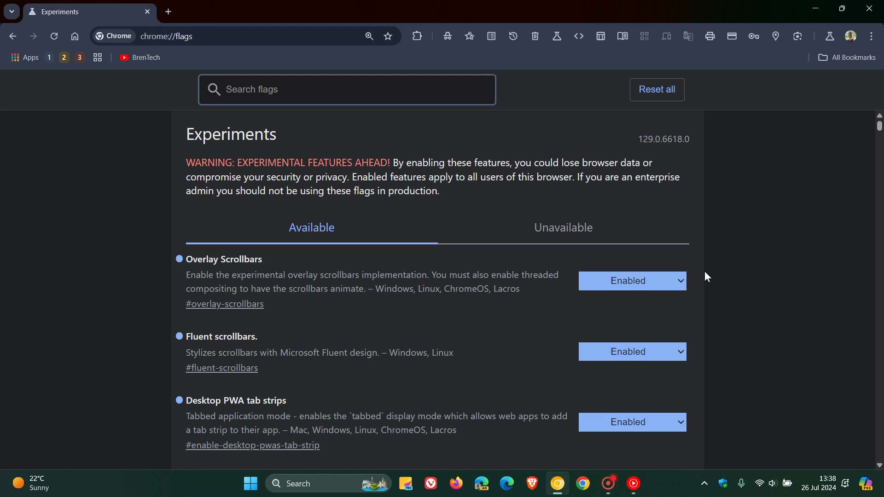
# - Open a New Tab beside Experiments and switch the browser into Compact Mode
pyautogui.click(168, 12)
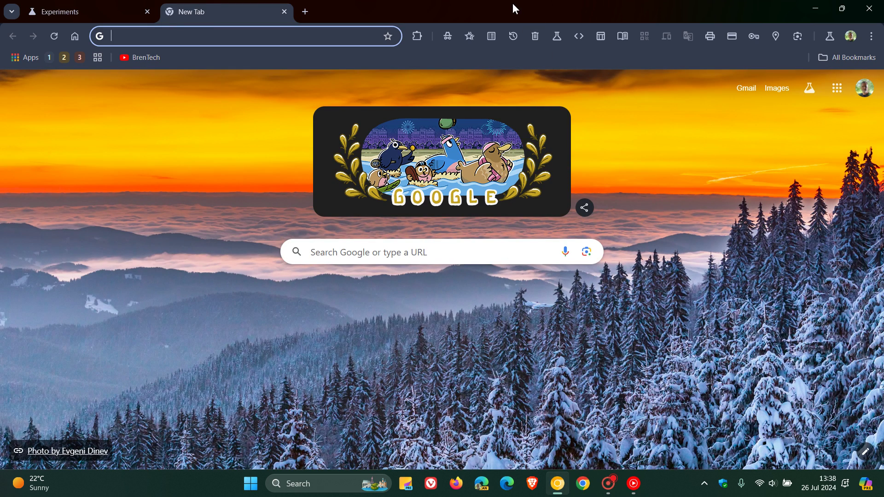
pyautogui.rightClick(510, 12)
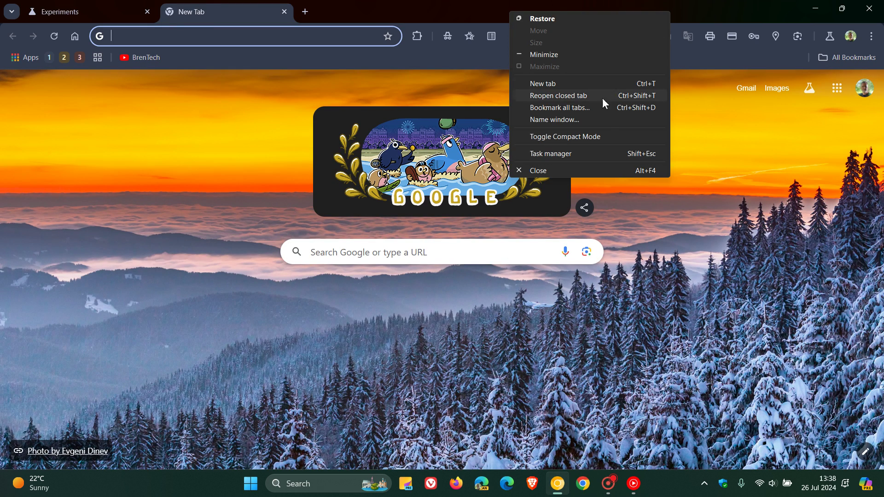
pyautogui.click(602, 137)
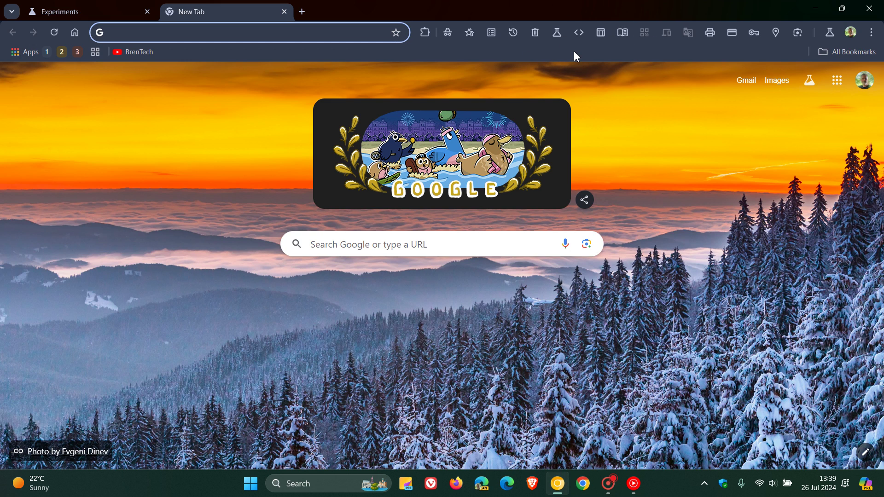
# - Toggle Compact Mode off, back on, then off again, ending at normal height
pyautogui.rightClick(529, 10)
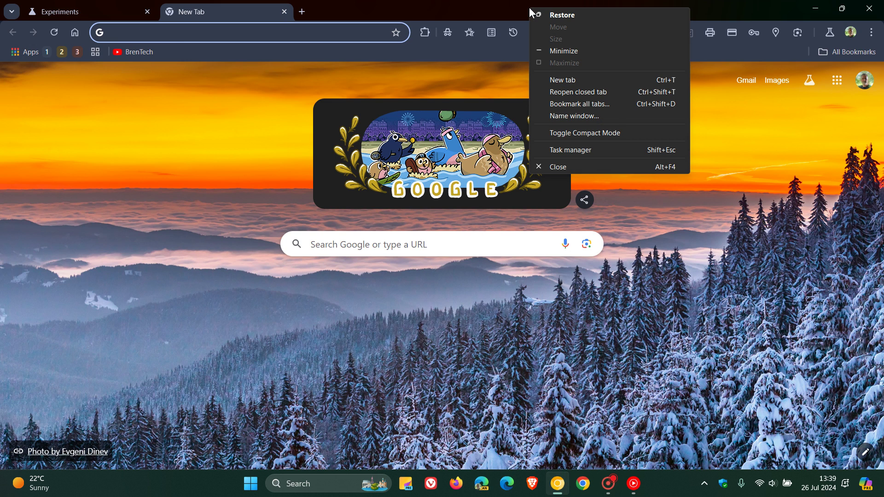
pyautogui.click(585, 133)
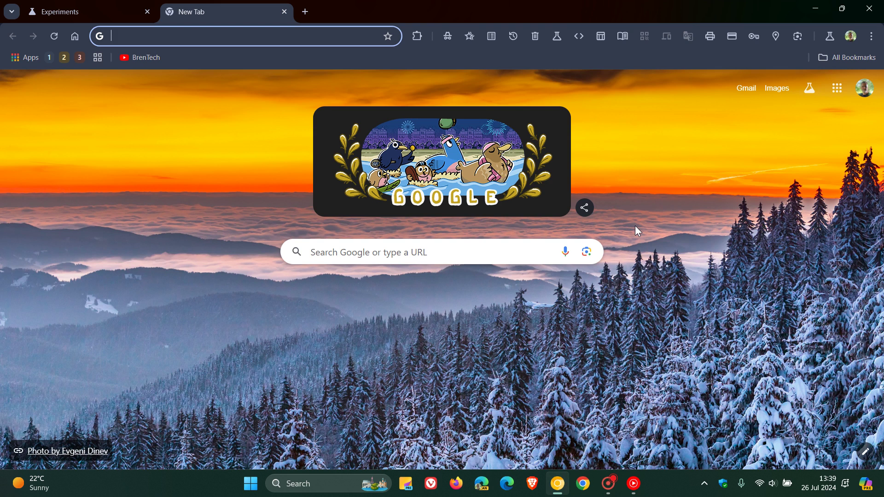
pyautogui.rightClick(465, 13)
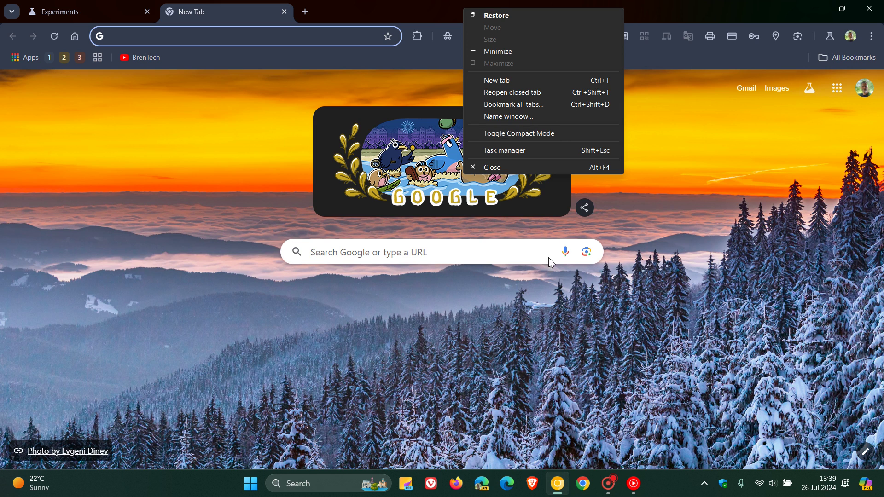
pyautogui.click(541, 134)
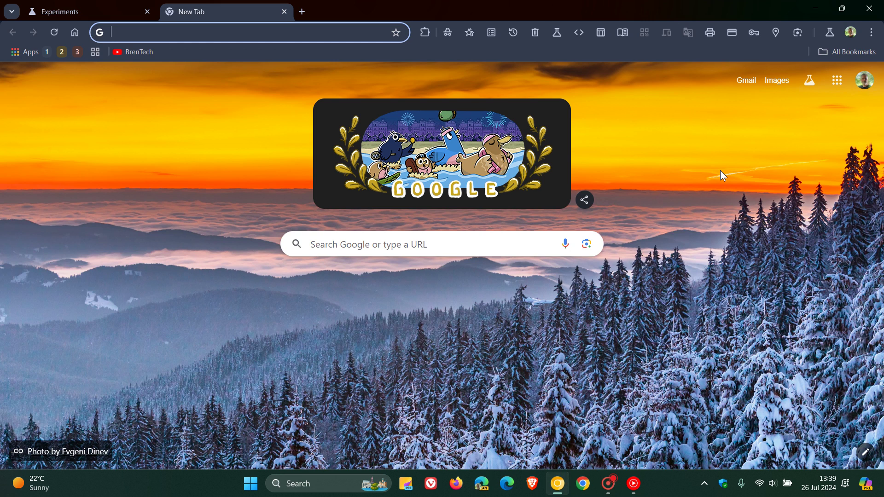
pyautogui.rightClick(480, 14)
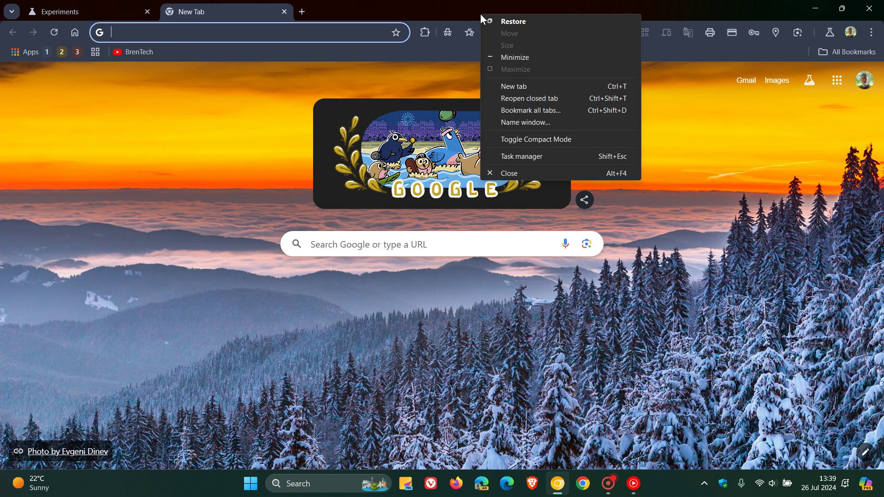
pyautogui.click(543, 138)
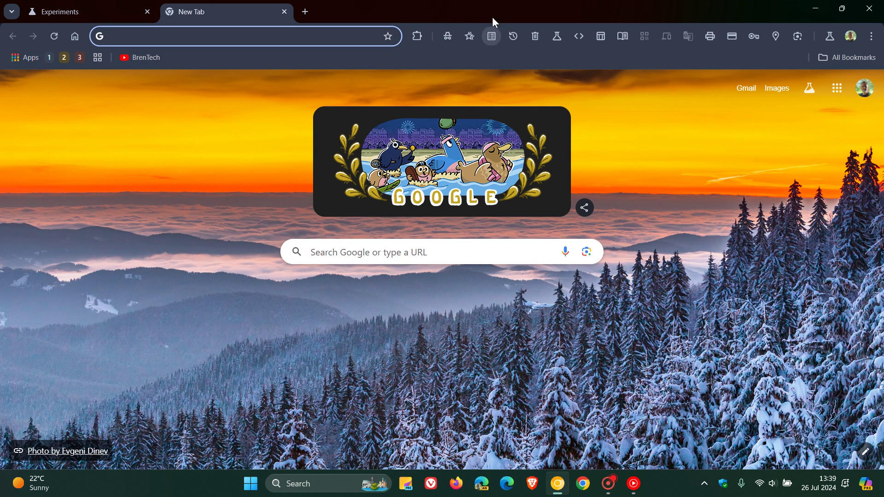
pyautogui.rightClick(492, 18)
pyautogui.click(531, 134)
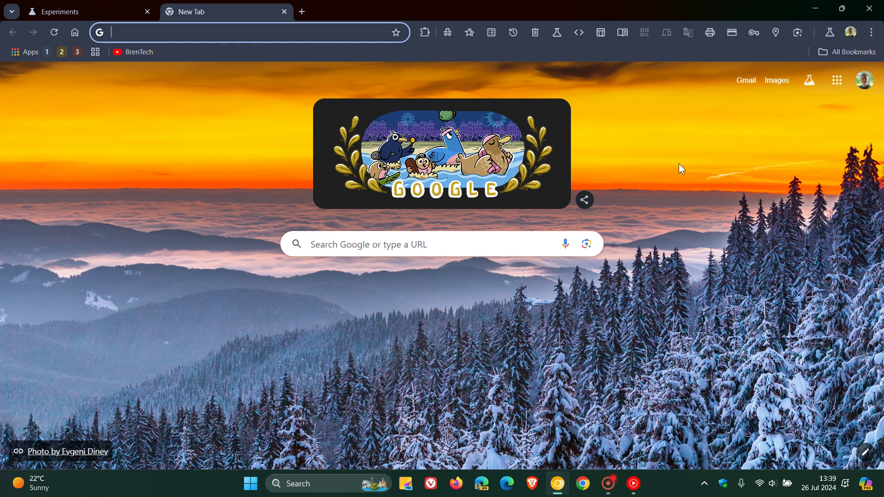
pyautogui.rightClick(493, 10)
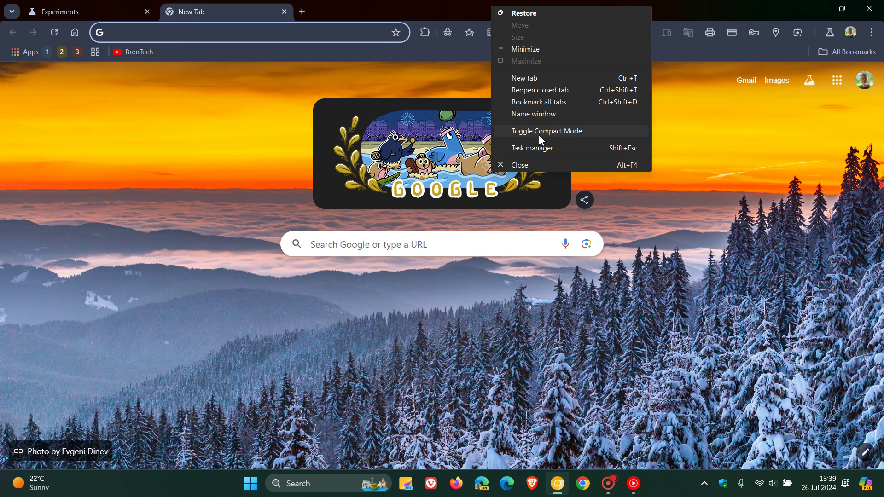
pyautogui.click(539, 131)
pyautogui.rightClick(507, 14)
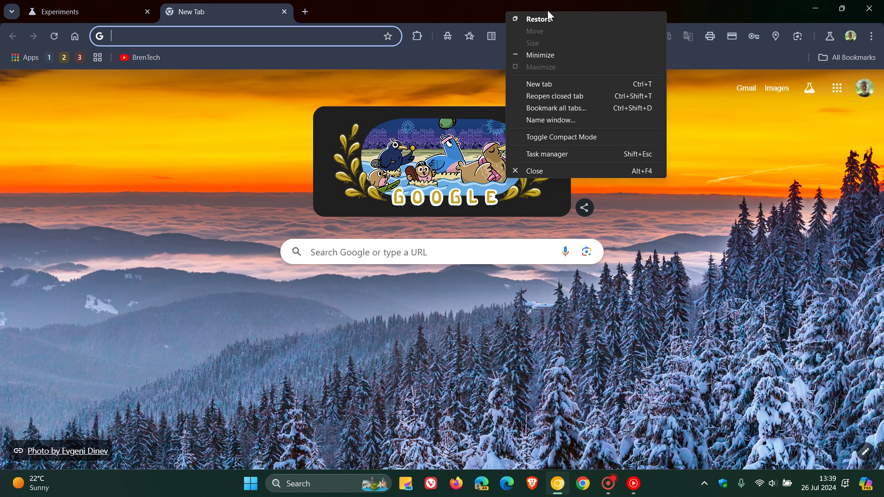
pyautogui.click(573, 139)
pyautogui.rightClick(514, 5)
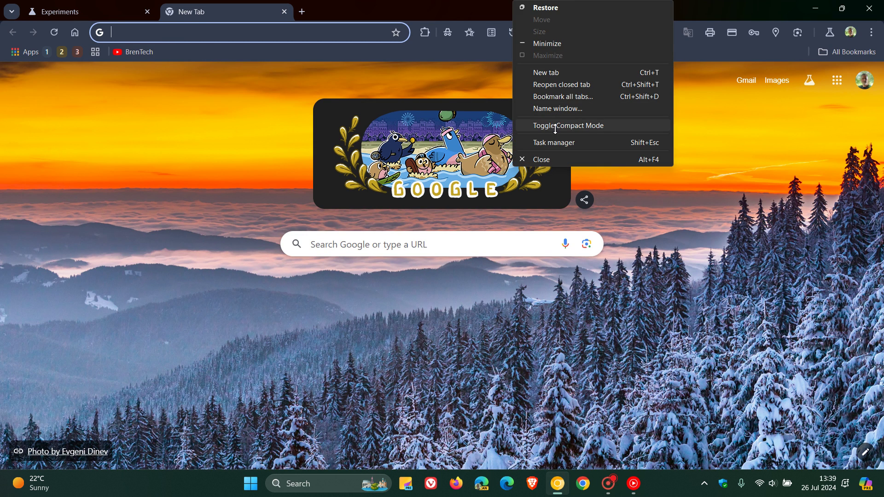
pyautogui.click(556, 126)
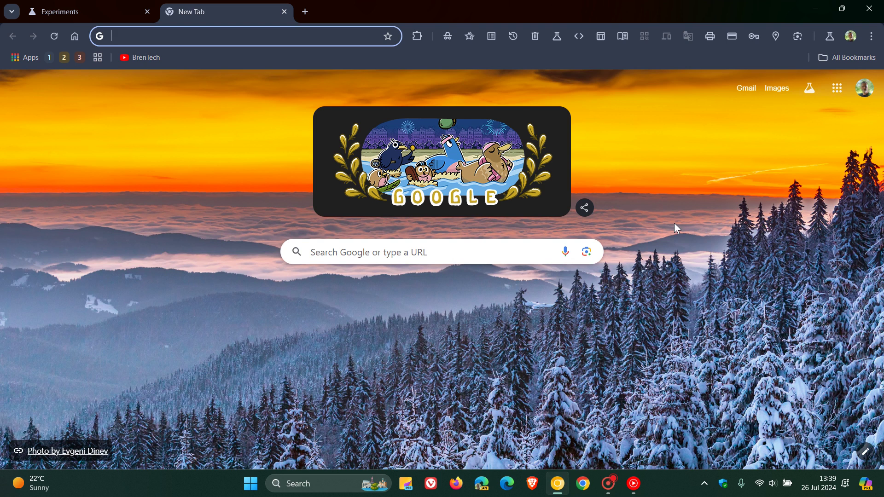
pyautogui.rightClick(656, 128)
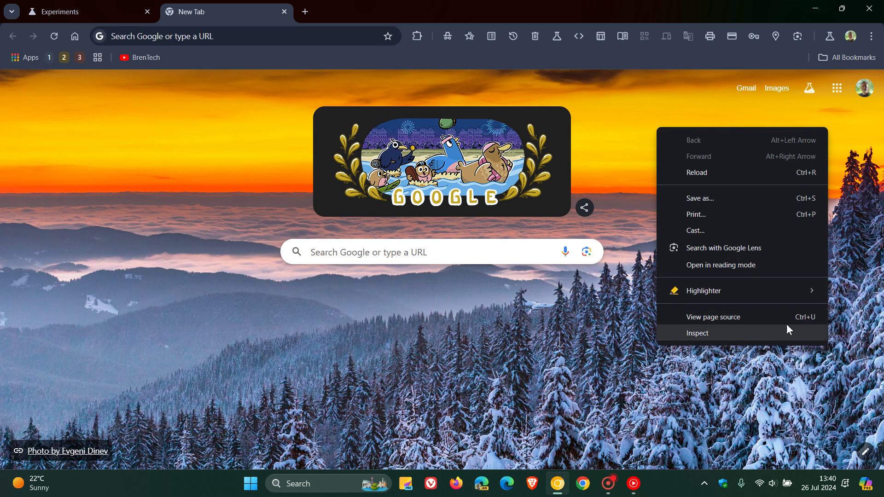
pyautogui.click(846, 212)
pyautogui.click(872, 36)
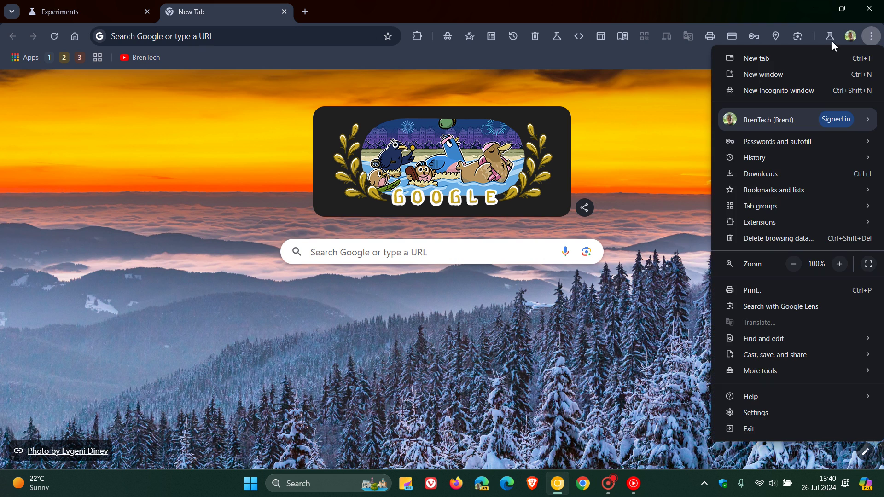
pyautogui.click(662, 173)
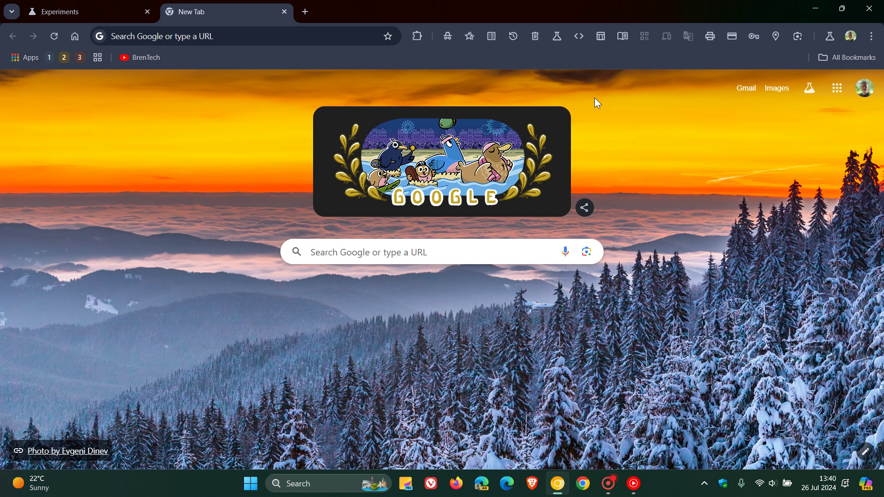
pyautogui.rightClick(480, 9)
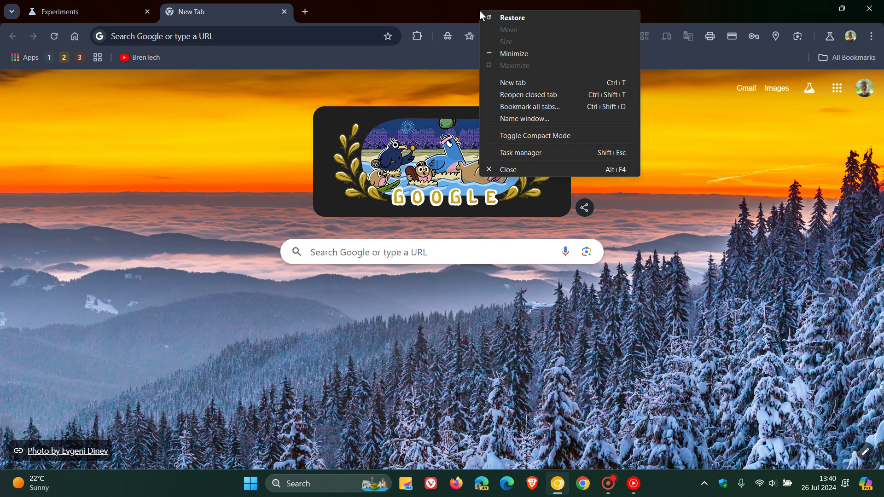
pyautogui.click(530, 137)
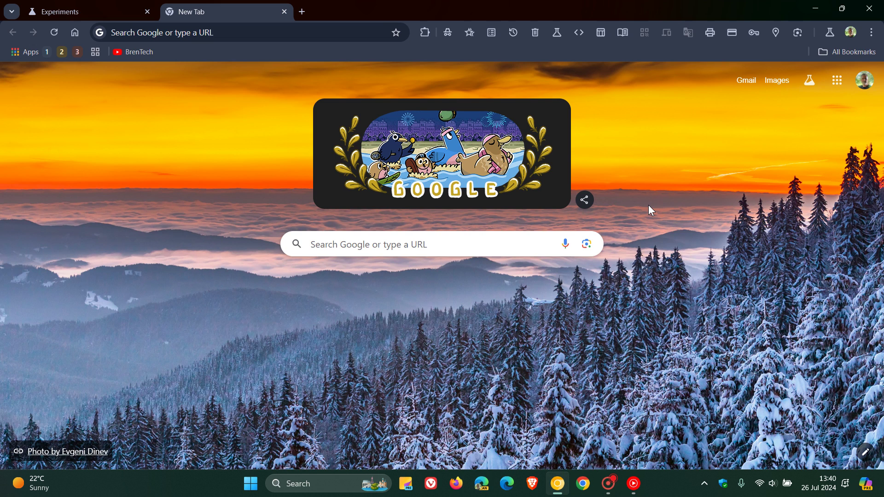
pyautogui.rightClick(510, 13)
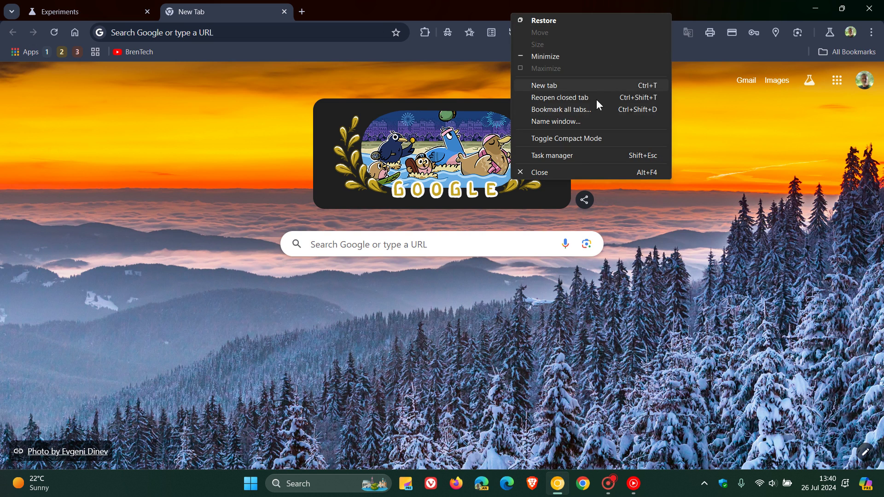
pyautogui.click(583, 139)
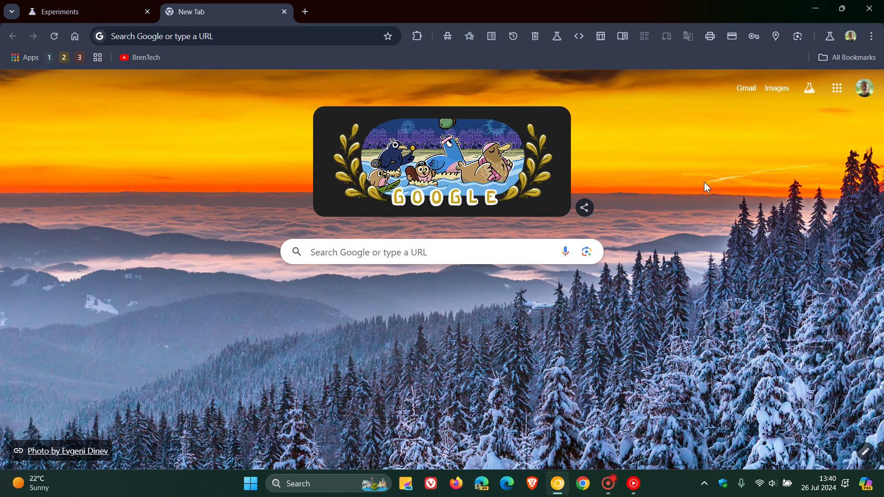